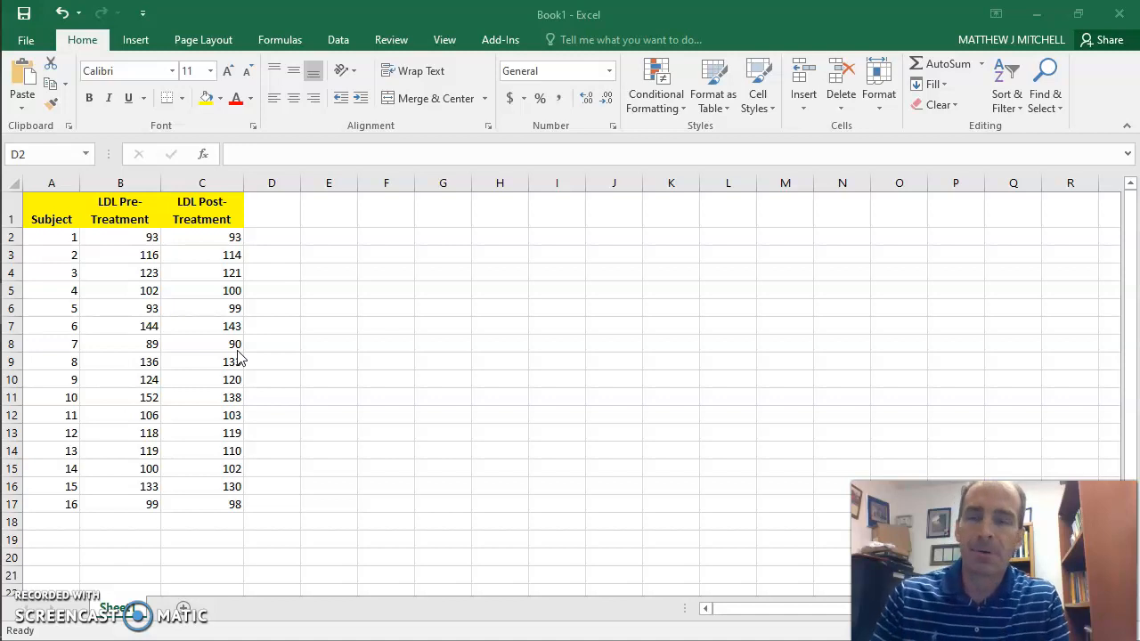
pyautogui.click(206, 157)
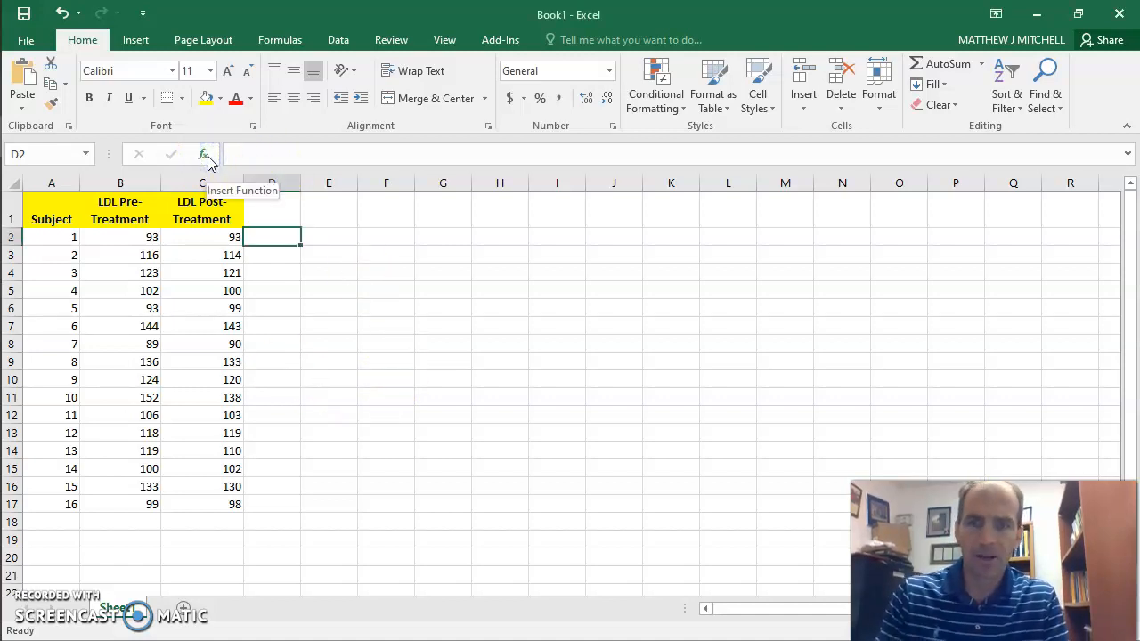
pyautogui.click(204, 156)
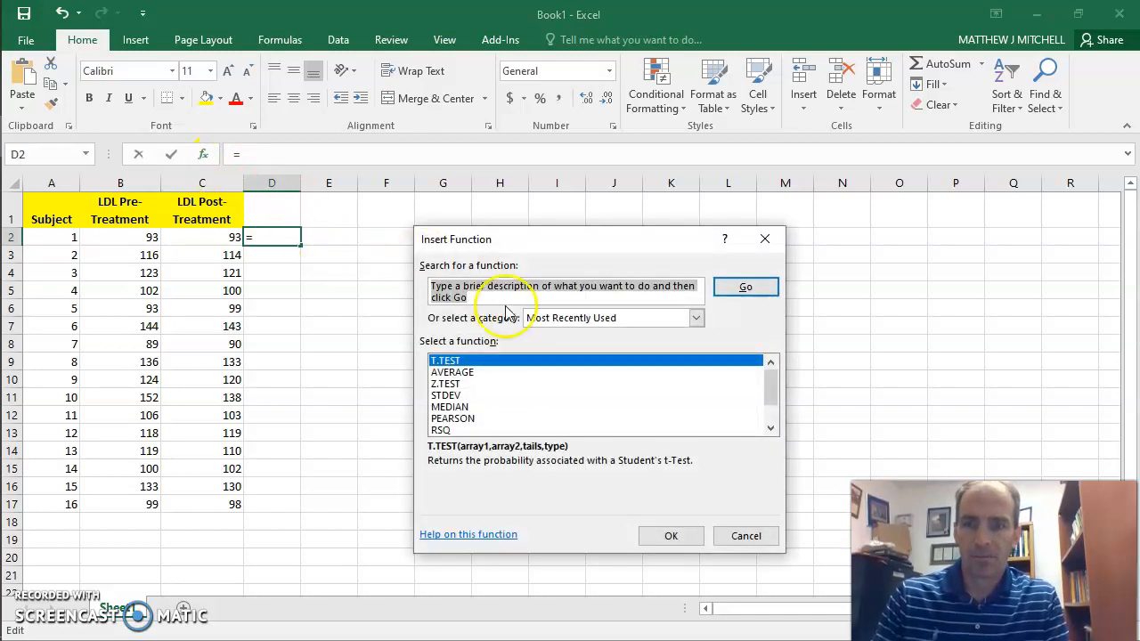
pyautogui.click(745, 536)
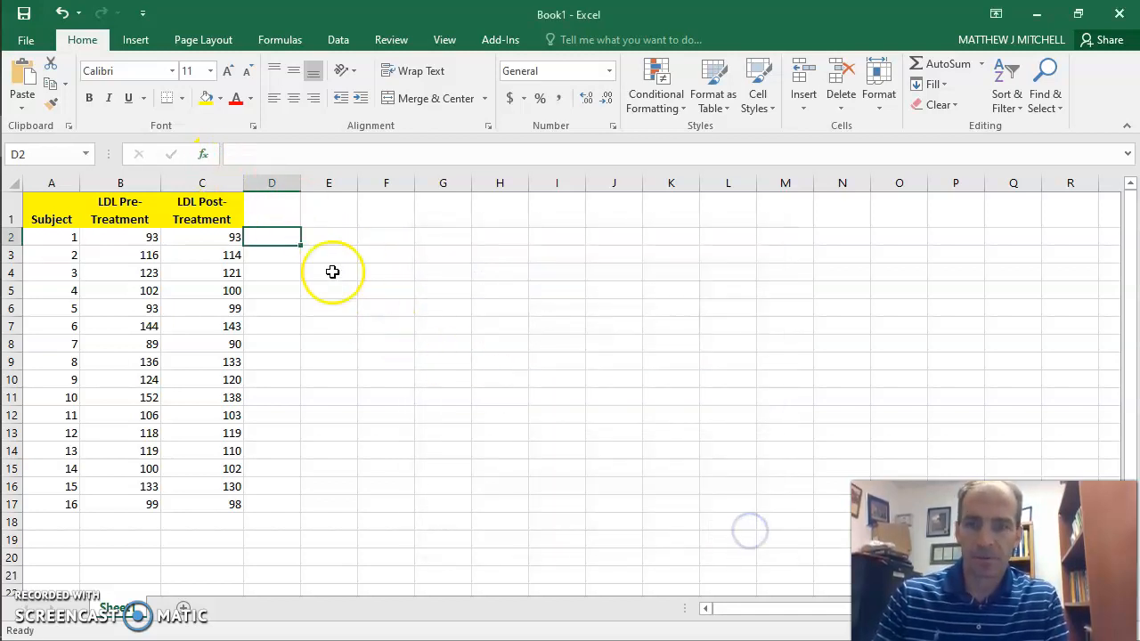
# Step: Enter the label "p value" in cell E2
pyautogui.click(331, 240)
pyautogui.write('p value')
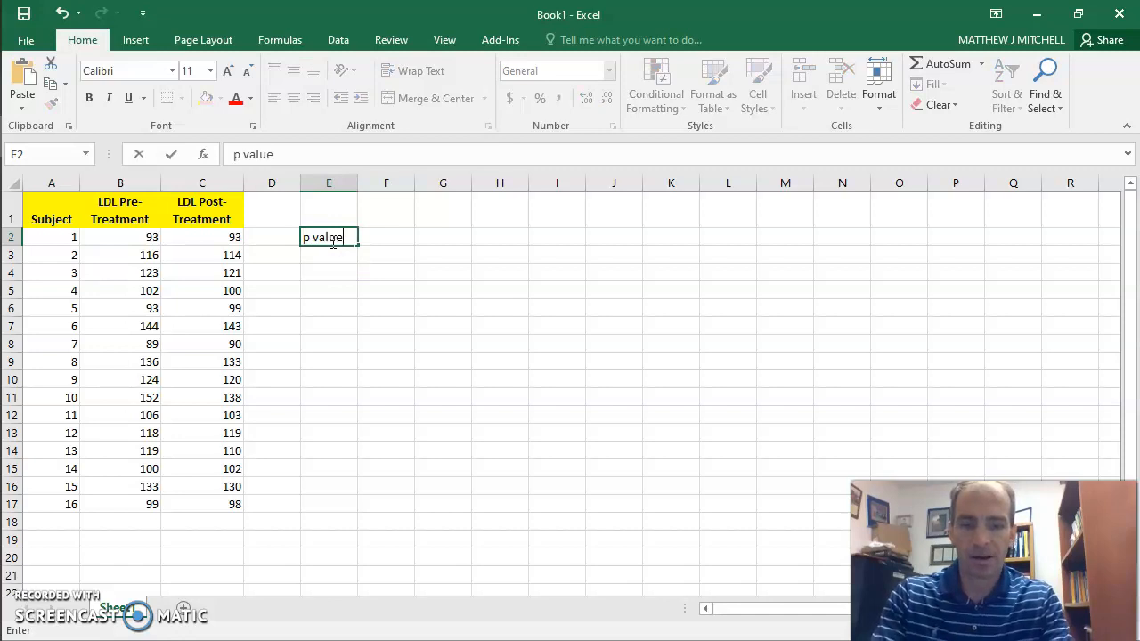
pyautogui.click(385, 237)
# Step: Search the function library for "t test" and insert the T.TEST function in cell F2
pyautogui.click(205, 154)
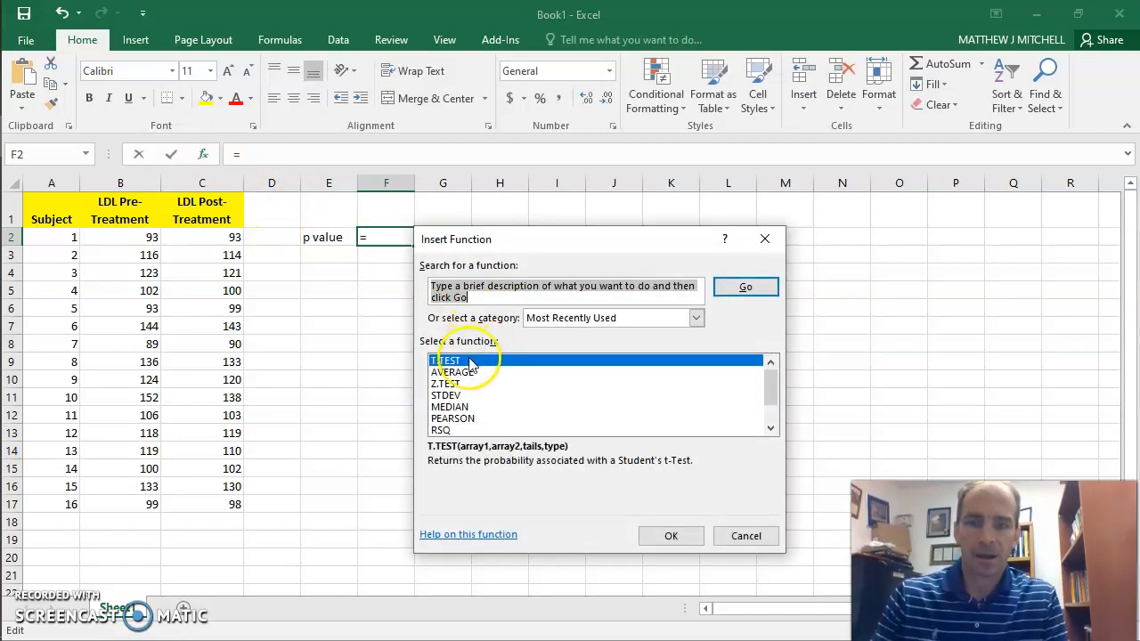
pyautogui.click(469, 363)
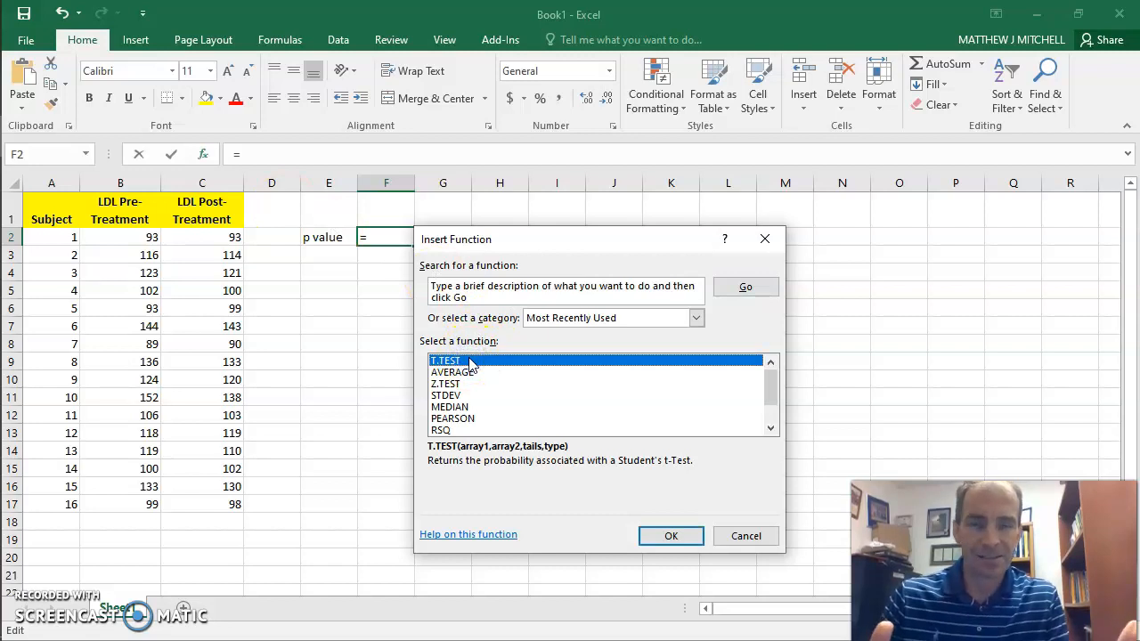
pyautogui.click(466, 293)
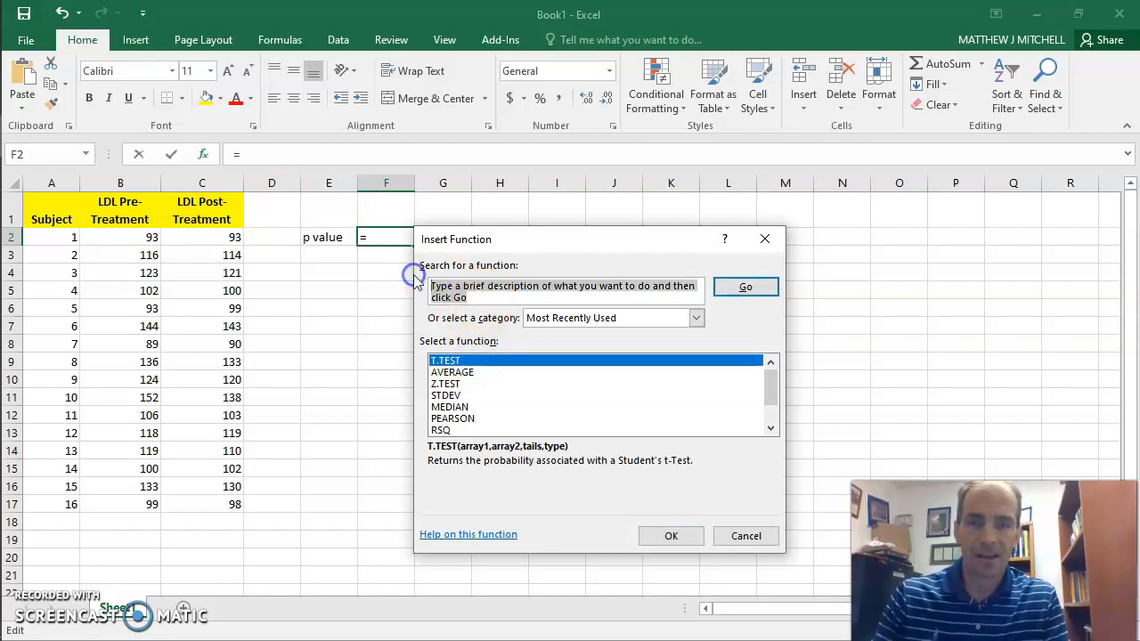
pyautogui.write('t test')
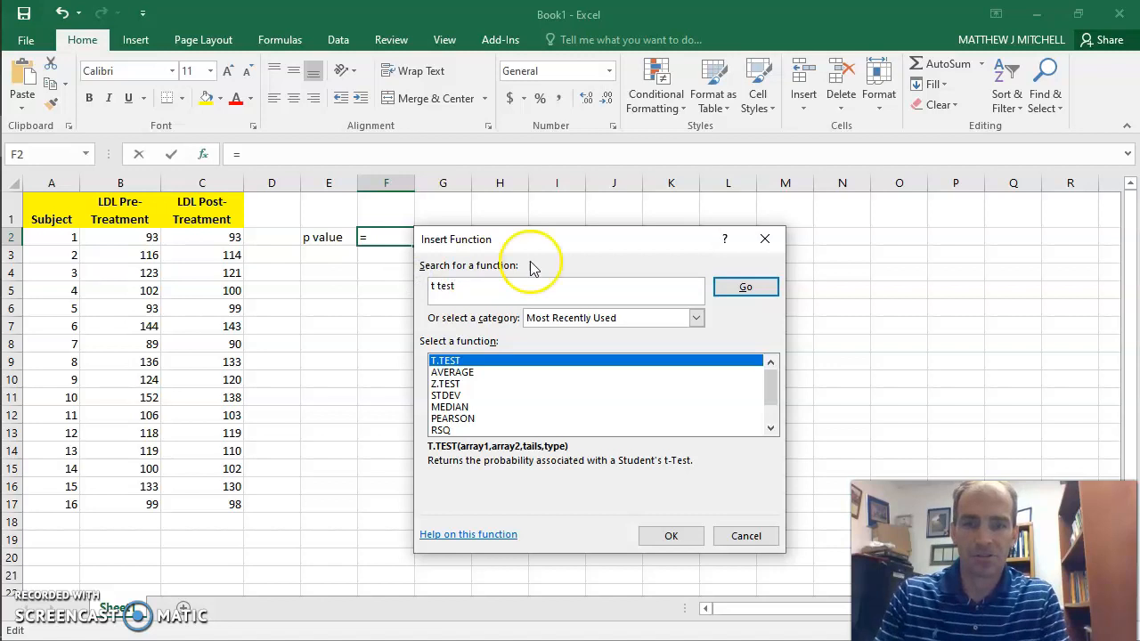
pyautogui.click(753, 285)
pyautogui.click(455, 362)
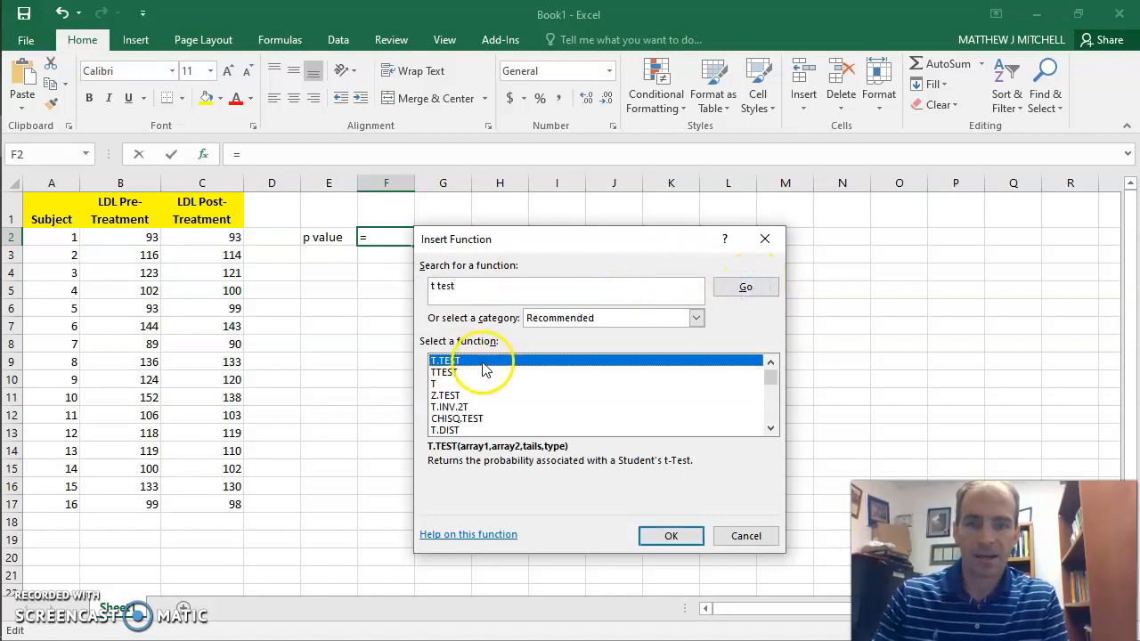
pyautogui.click(671, 535)
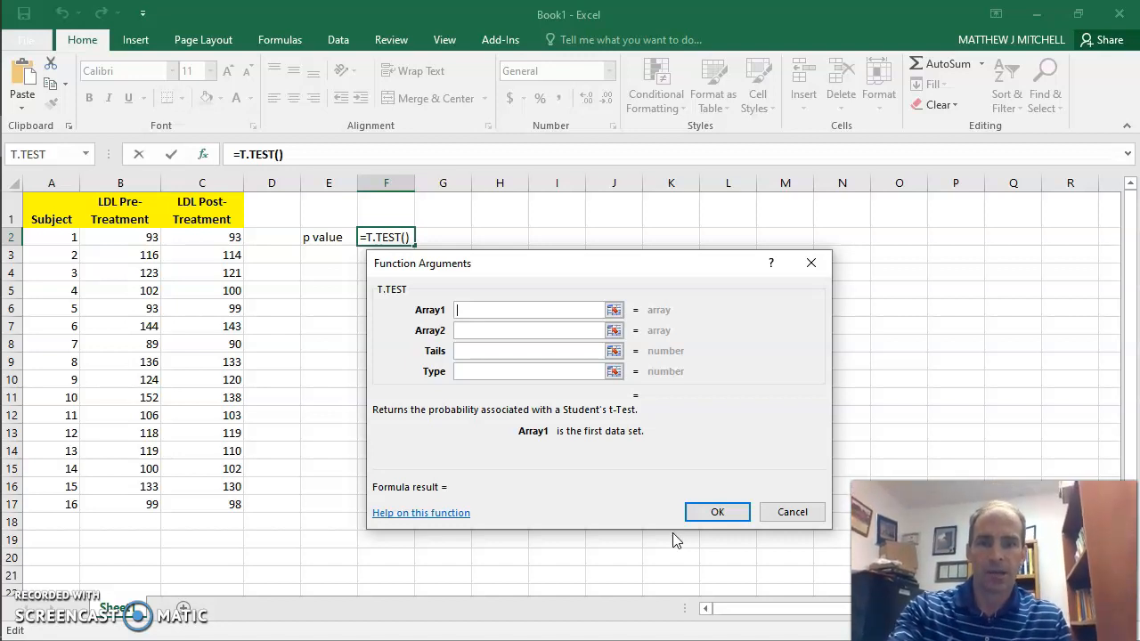
# Step: Complete the T.TEST arguments with Array1 B2:B17, Array2 C2:C17, Tails 2 and Type 1
pyautogui.moveTo(89, 237); pyautogui.dragTo(134, 501)
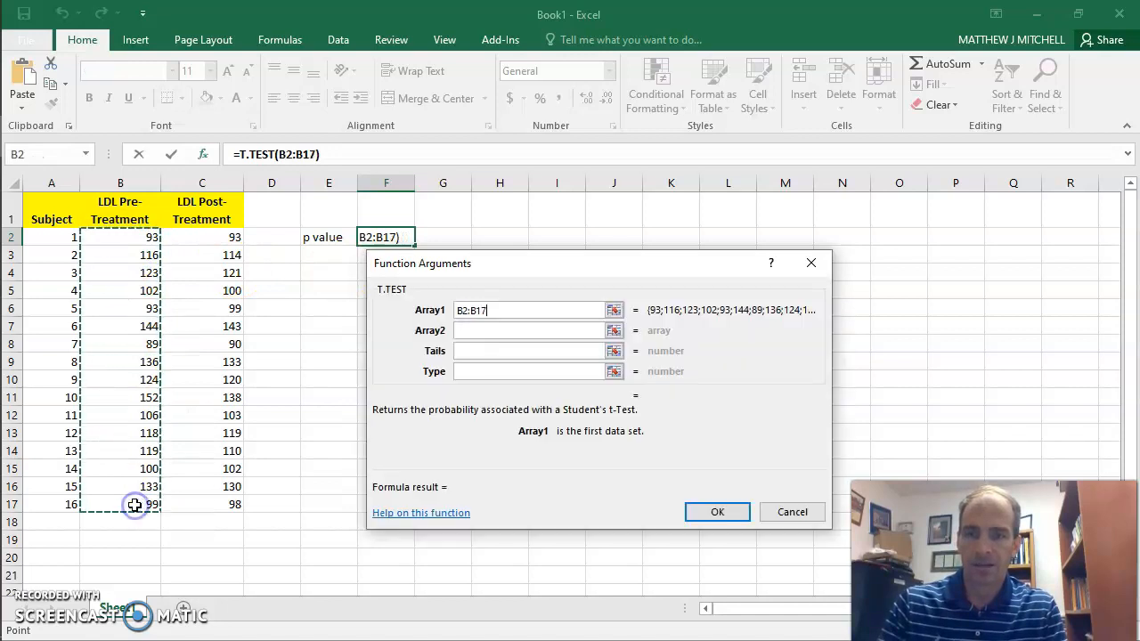
pyautogui.click(519, 330)
pyautogui.moveTo(232, 234); pyautogui.dragTo(212, 504)
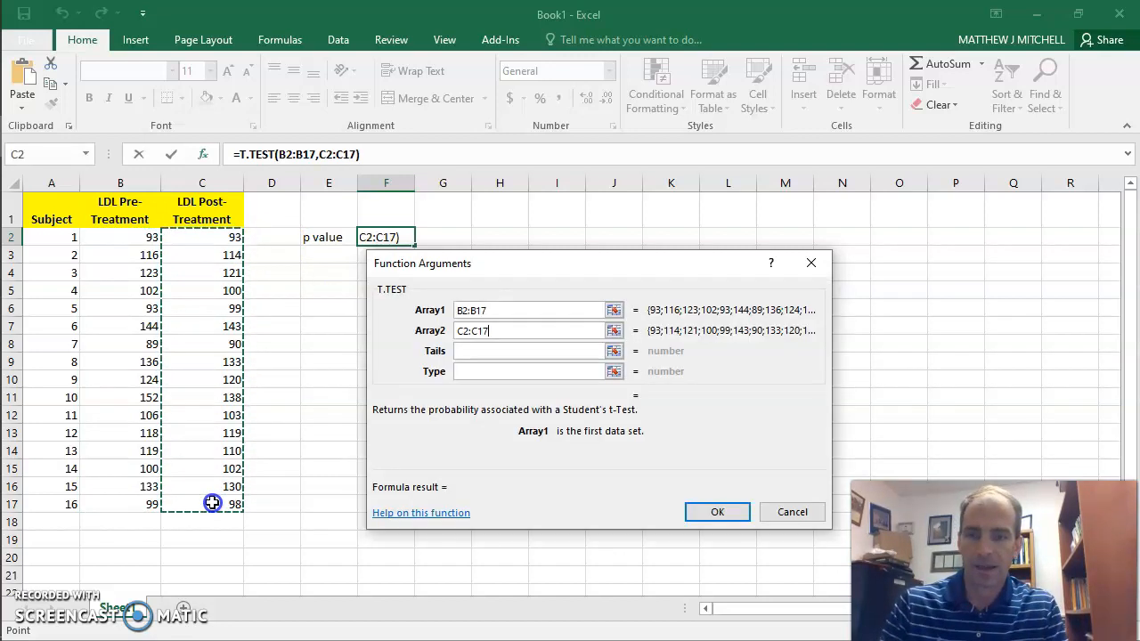
pyautogui.click(497, 351)
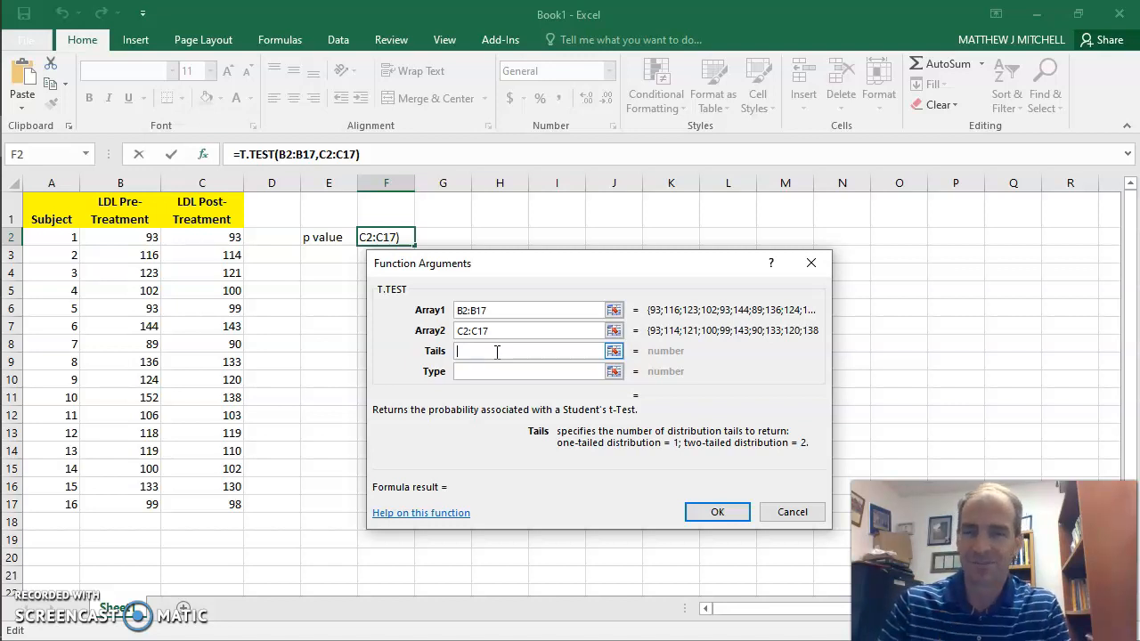
pyautogui.write('2')
pyautogui.click(495, 372)
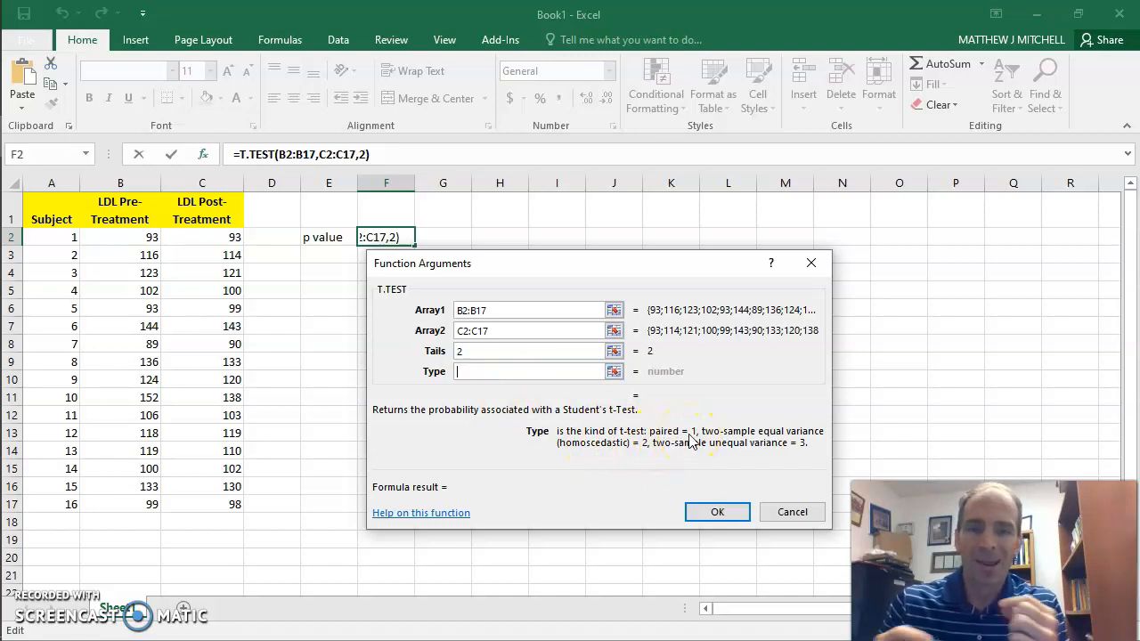
pyautogui.write('1')
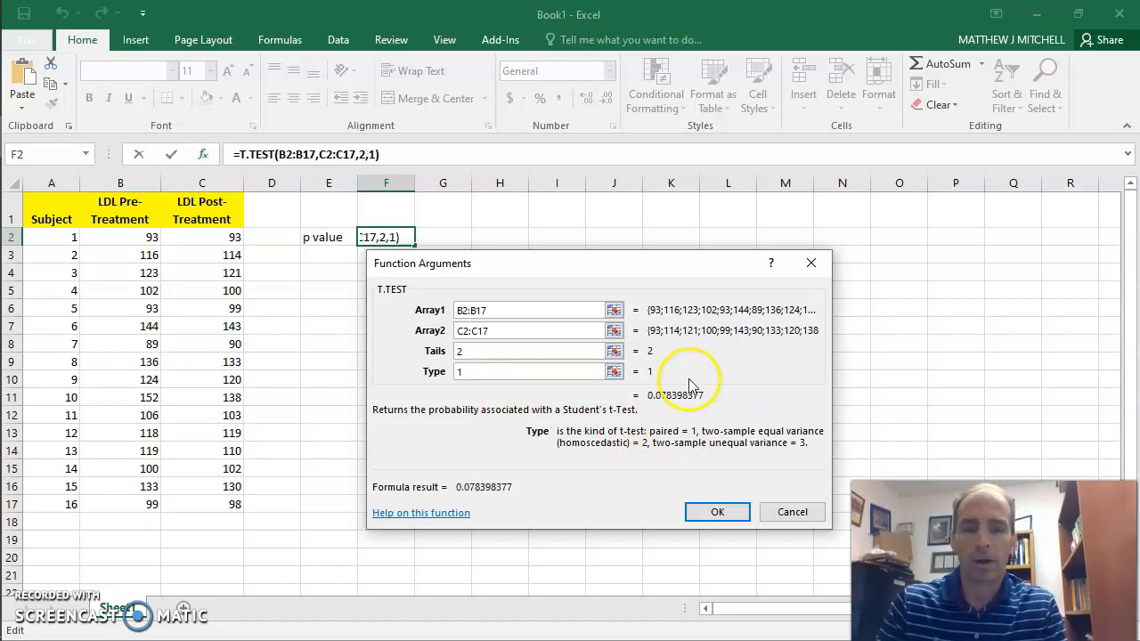
pyautogui.click(718, 513)
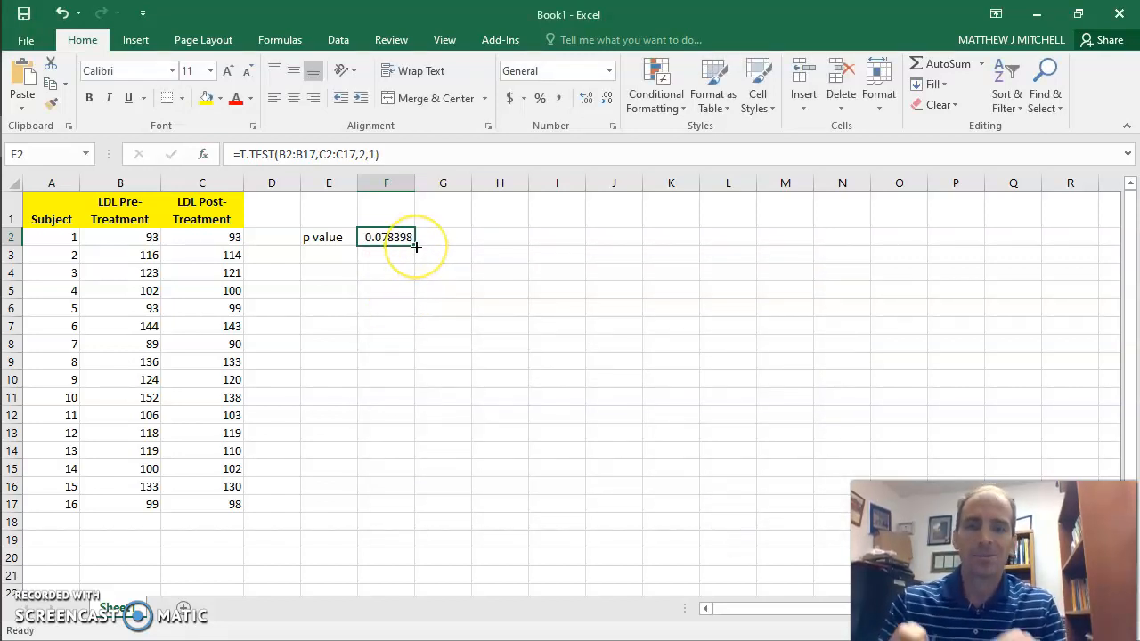
# Step: Format the p value result in F2 as bold with a yellow fill
pyautogui.hotkey('ctrl', 'b')
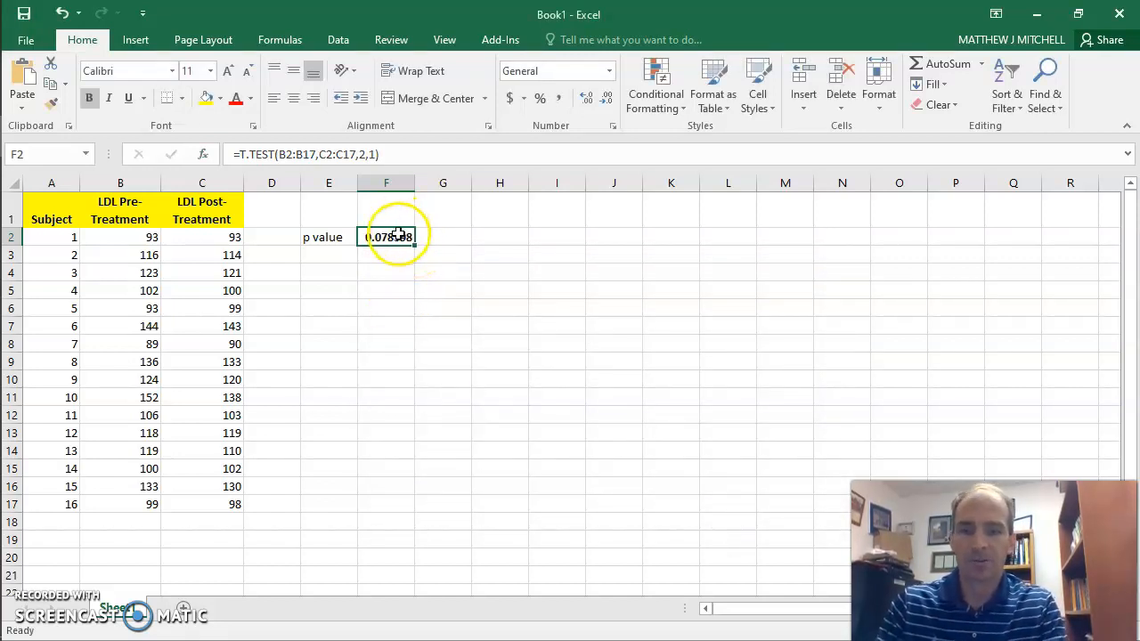
pyautogui.click(205, 98)
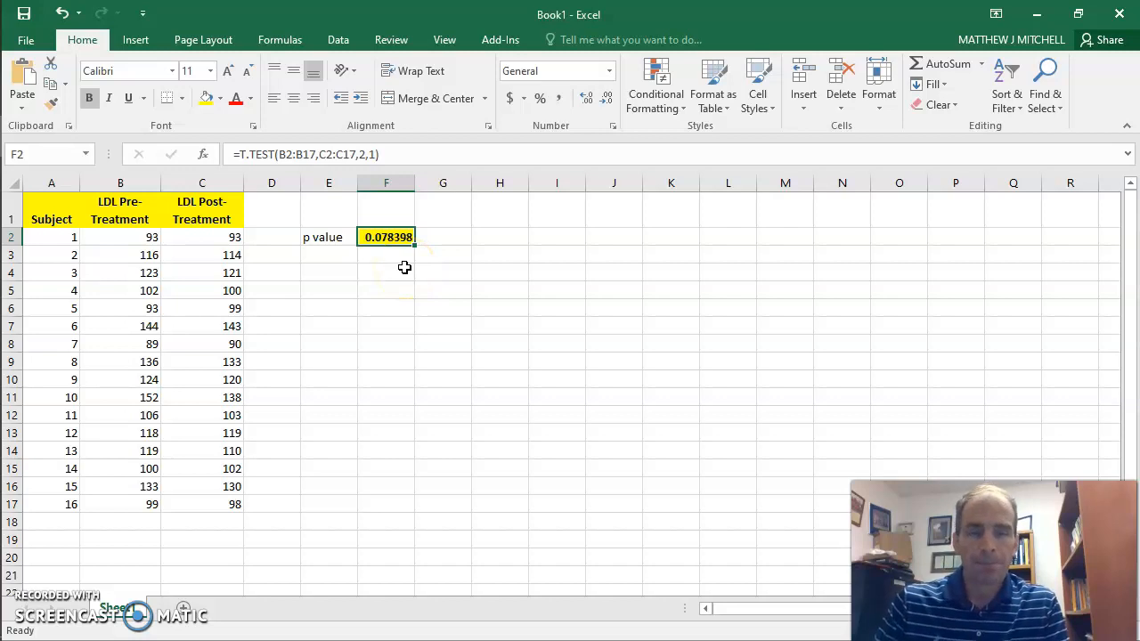
# Step: Enter the significance level .05 in cell G2 beside the p value result
pyautogui.click(450, 234)
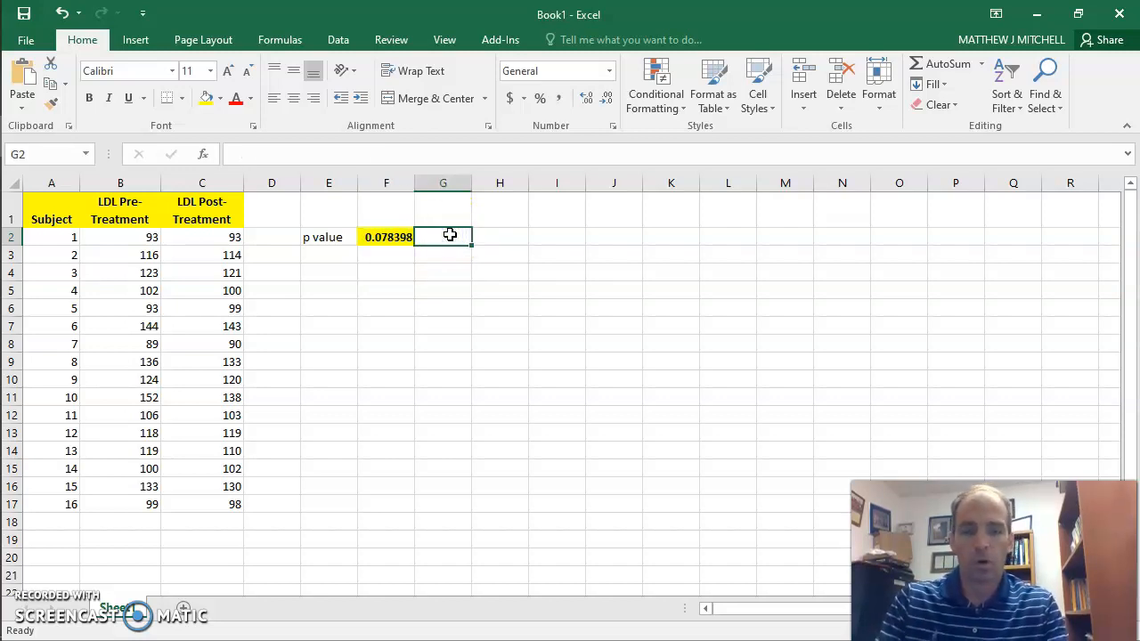
pyautogui.write('.05')
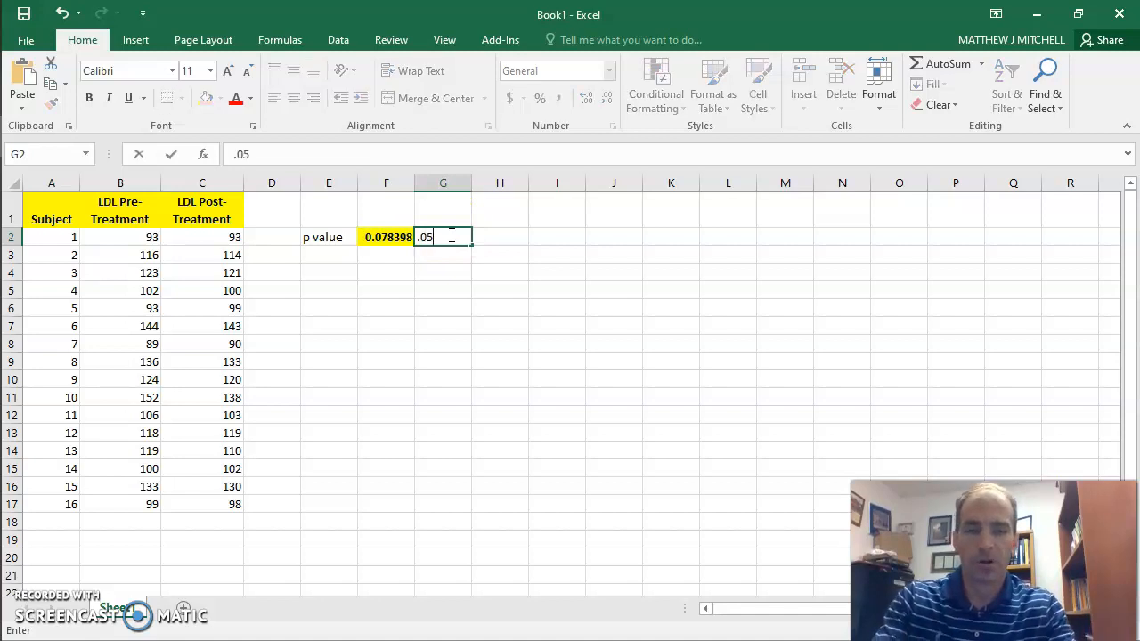
pyautogui.click(443, 257)
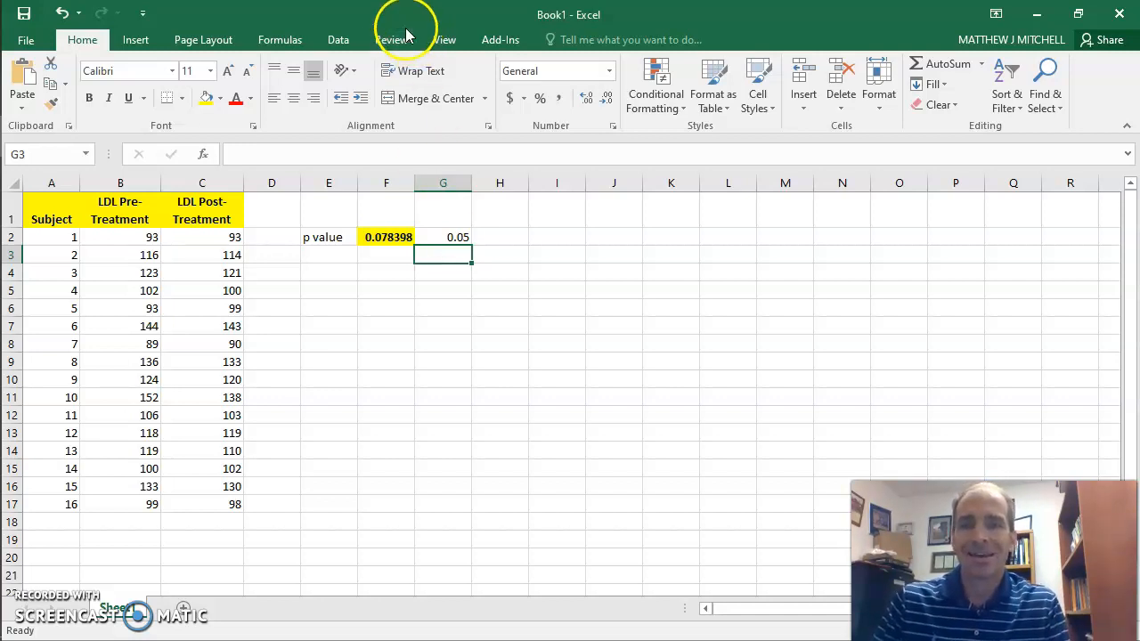
# Step: Open the "t-Test: Paired Two Sample for Means" tool from the Data Analysis add-in
pyautogui.click(333, 267)
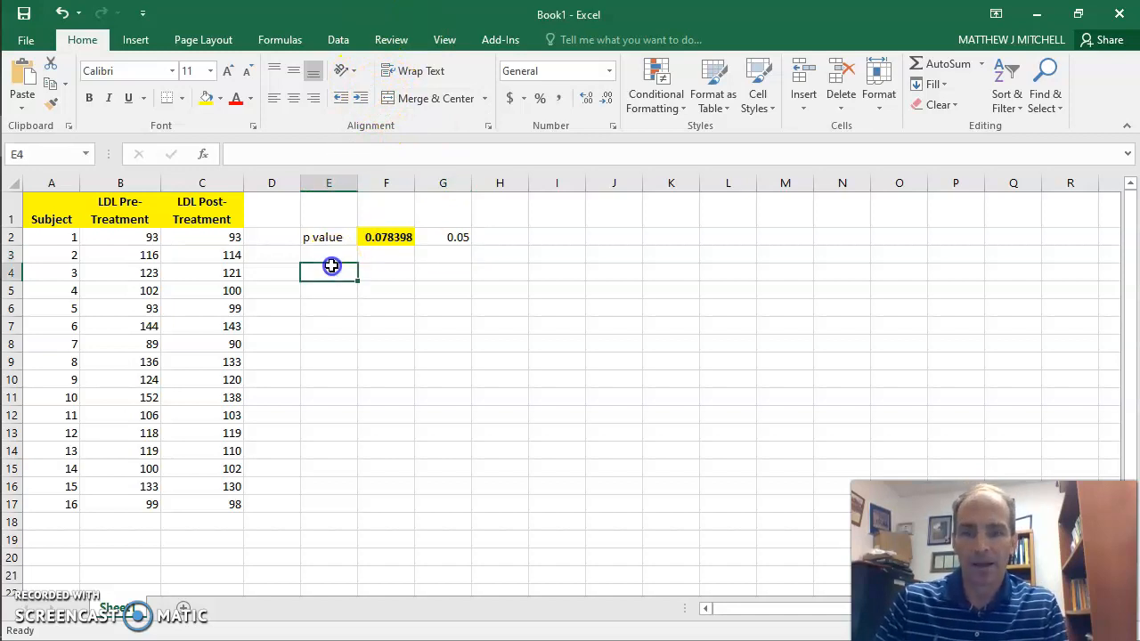
pyautogui.click(343, 45)
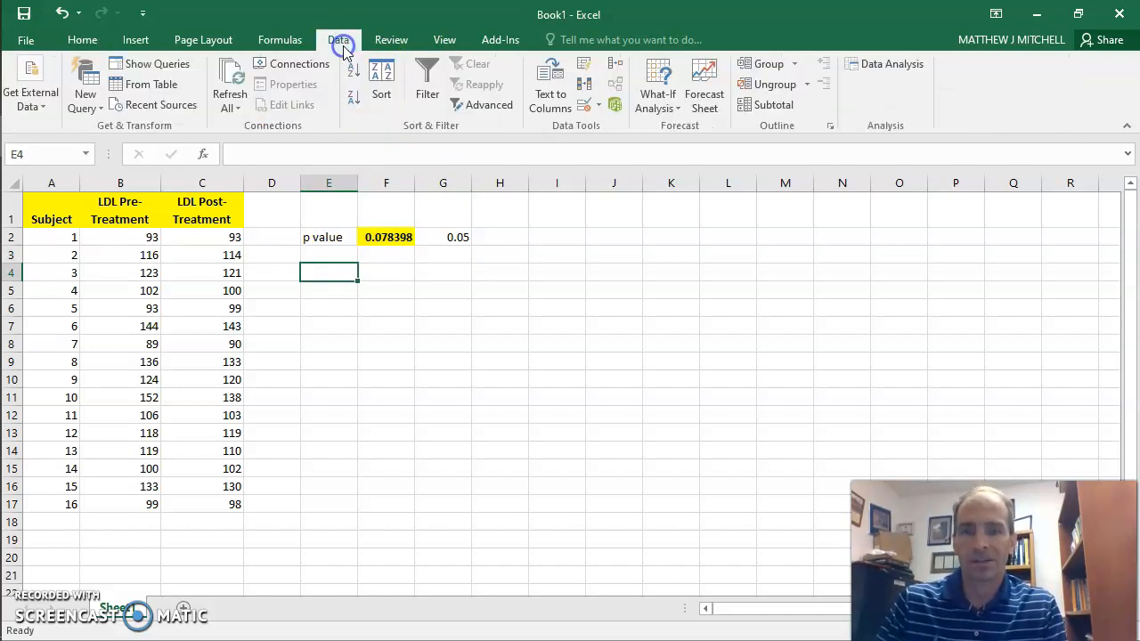
pyautogui.click(901, 63)
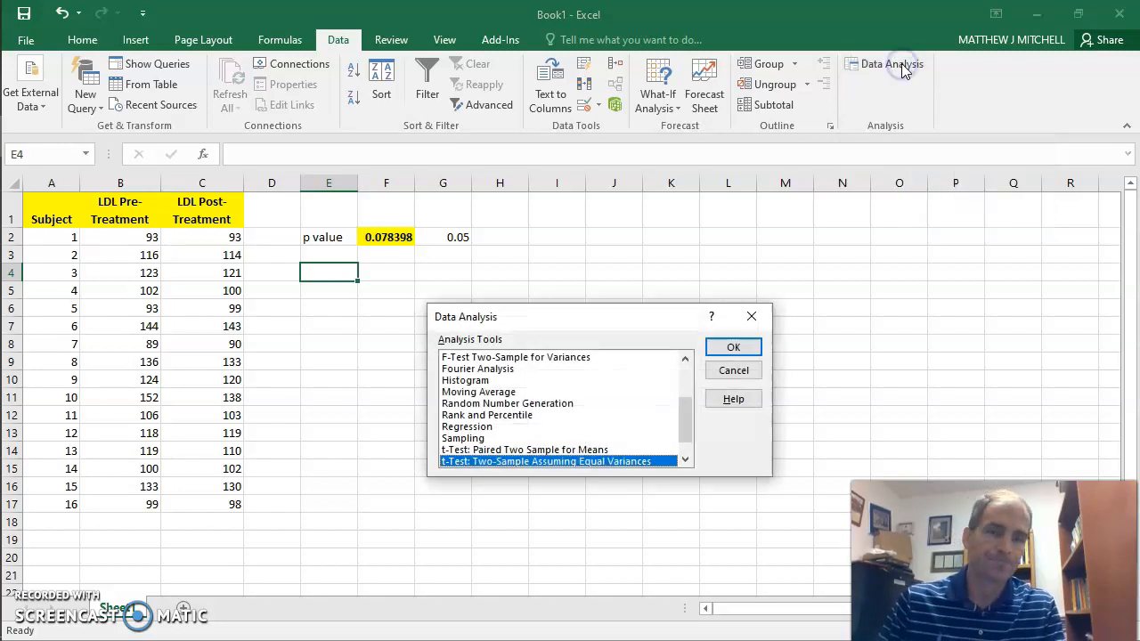
pyautogui.moveTo(530, 322); pyautogui.dragTo(580, 233)
pyautogui.moveTo(739, 331); pyautogui.dragTo(739, 354)
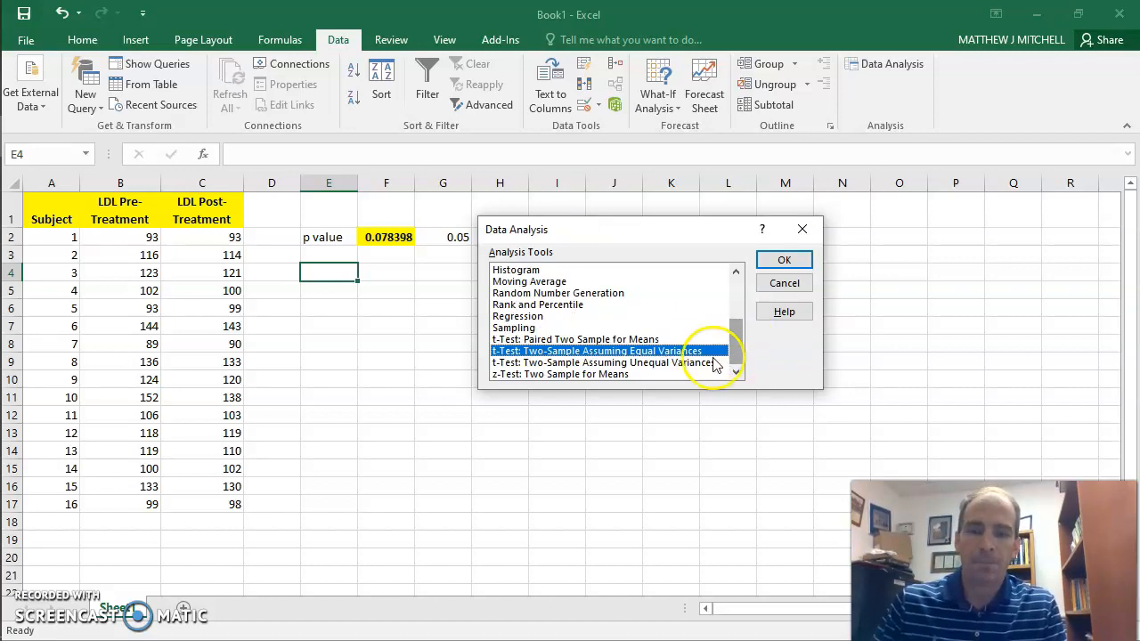
pyautogui.click(642, 340)
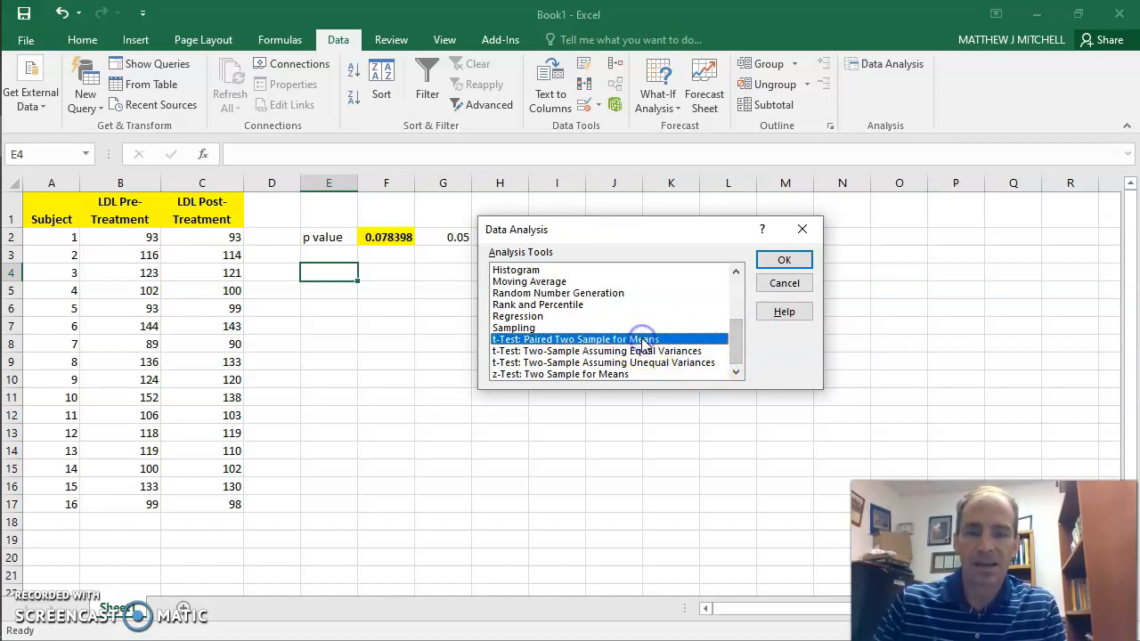
pyautogui.click(781, 261)
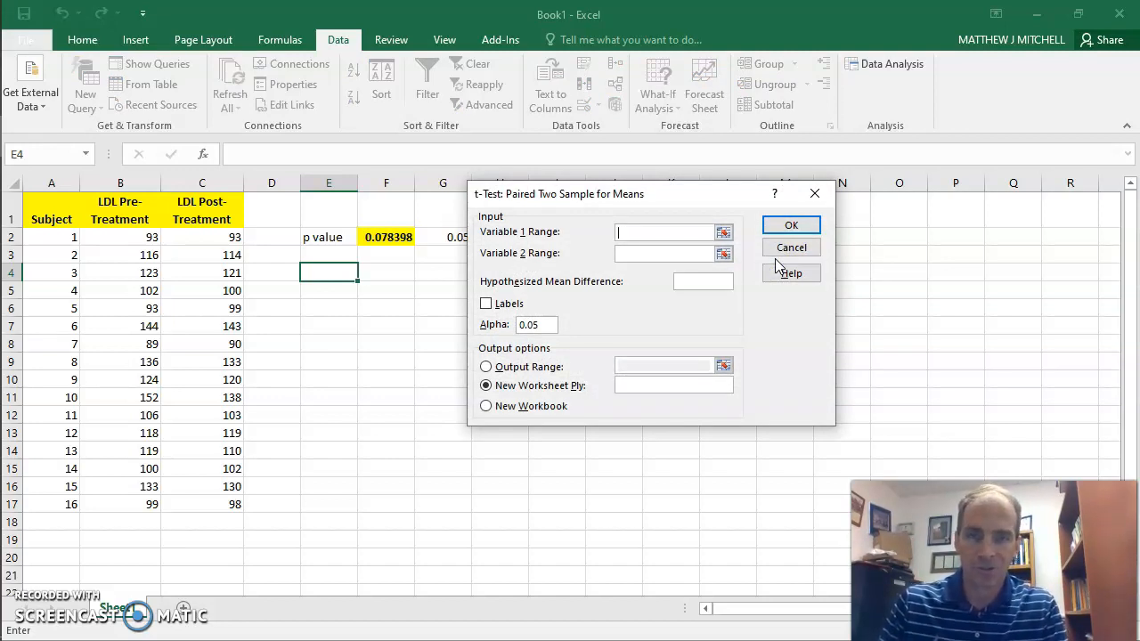
# Step: Set the Variable 1 range to $B$1:$B$17 and the Variable 2 range to $C$1:$C$17, including the column headings
pyautogui.click(623, 230)
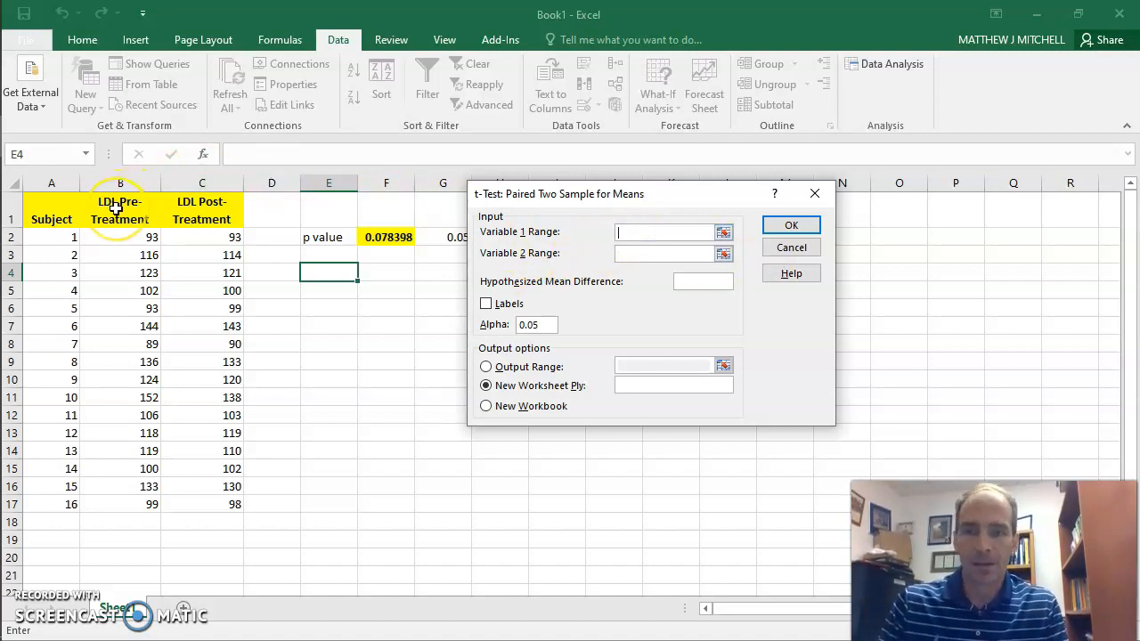
pyautogui.moveTo(116, 208); pyautogui.dragTo(112, 500)
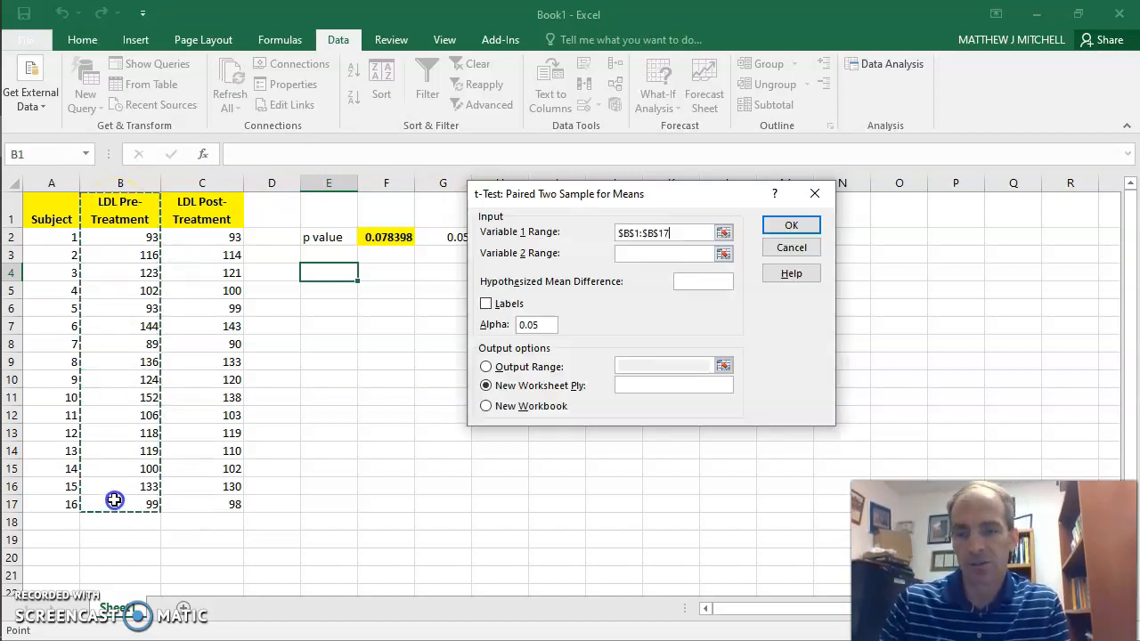
pyautogui.click(646, 254)
pyautogui.click(215, 208)
pyautogui.moveTo(215, 207); pyautogui.dragTo(211, 507)
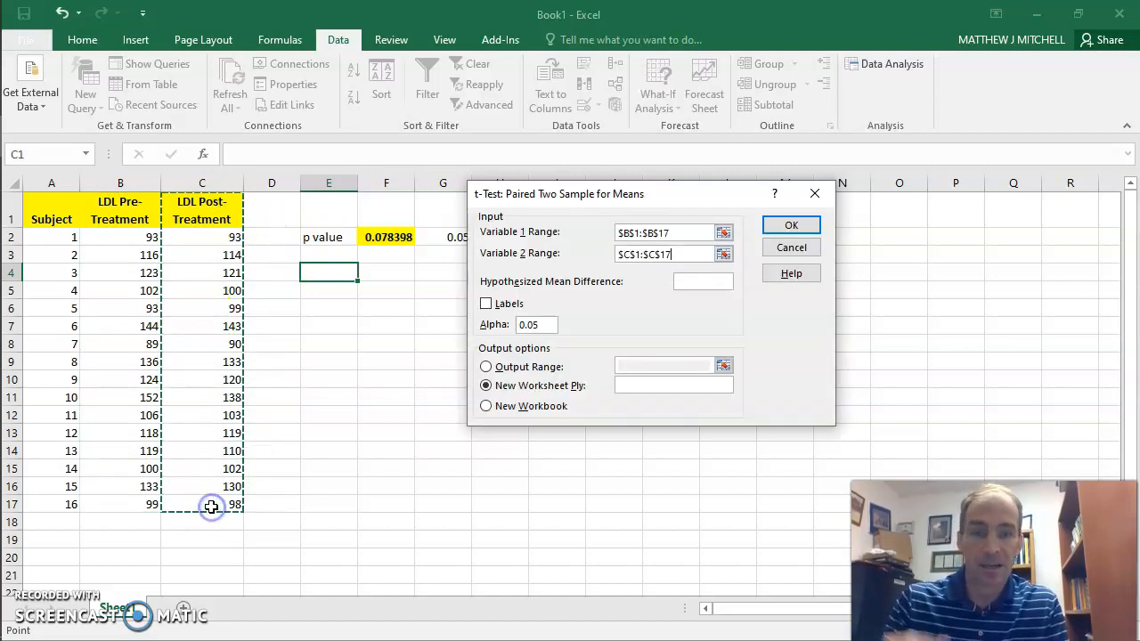
# Step: Set the hypothesized mean difference to 0, enable Labels, keep alpha at 0.05, and run the paired t-test to a new worksheet
pyautogui.click(696, 281)
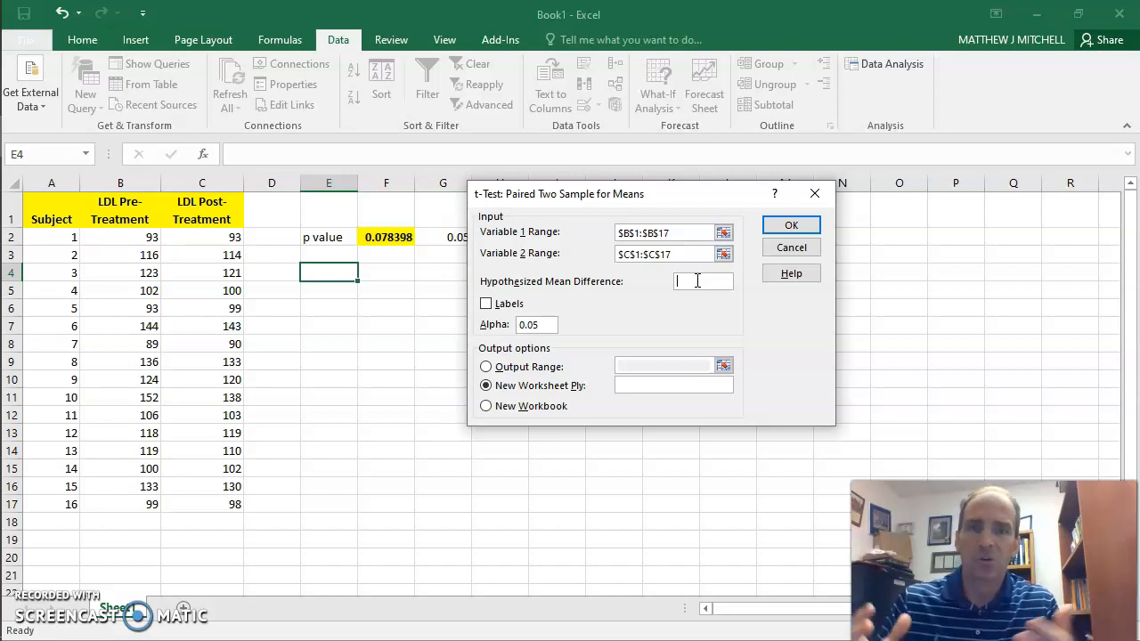
pyautogui.write('0')
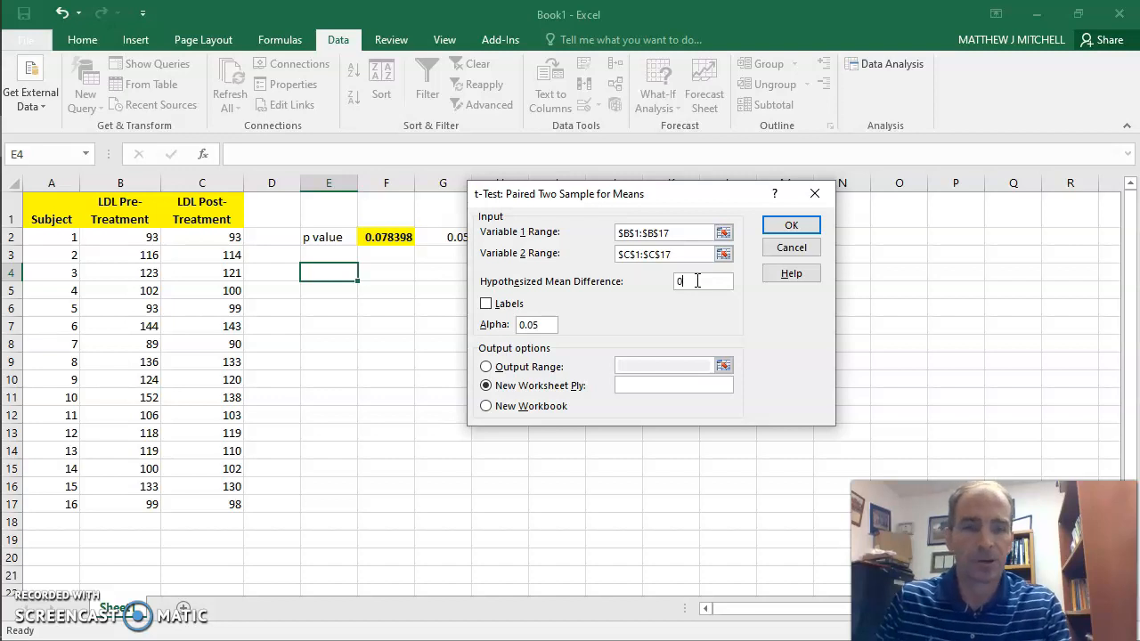
pyautogui.click(487, 304)
pyautogui.click(540, 324)
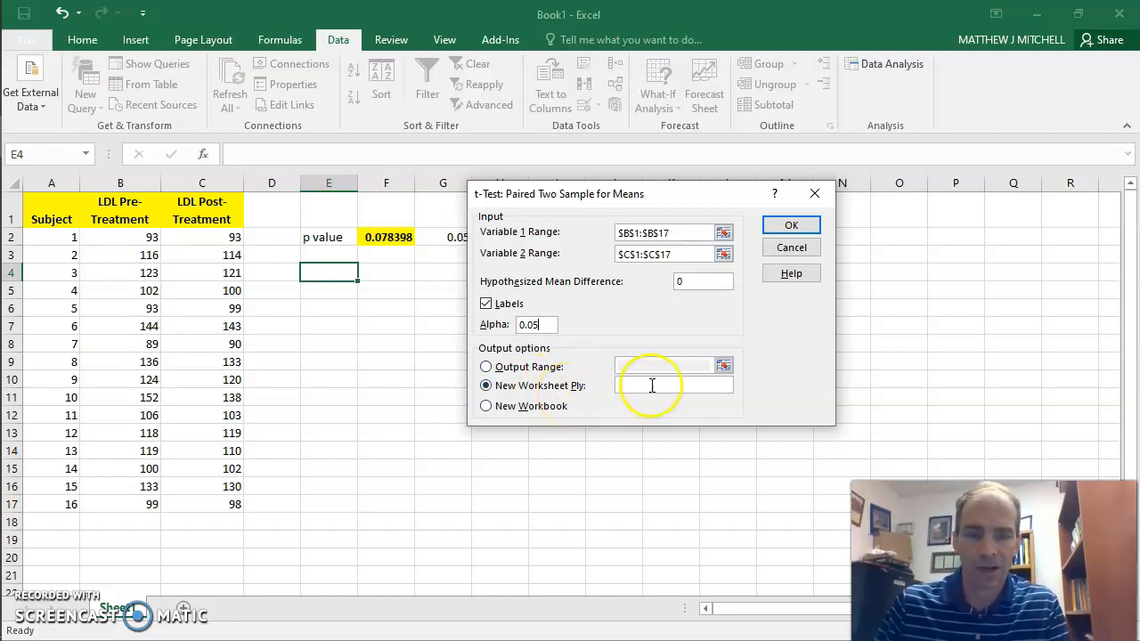
pyautogui.click(792, 227)
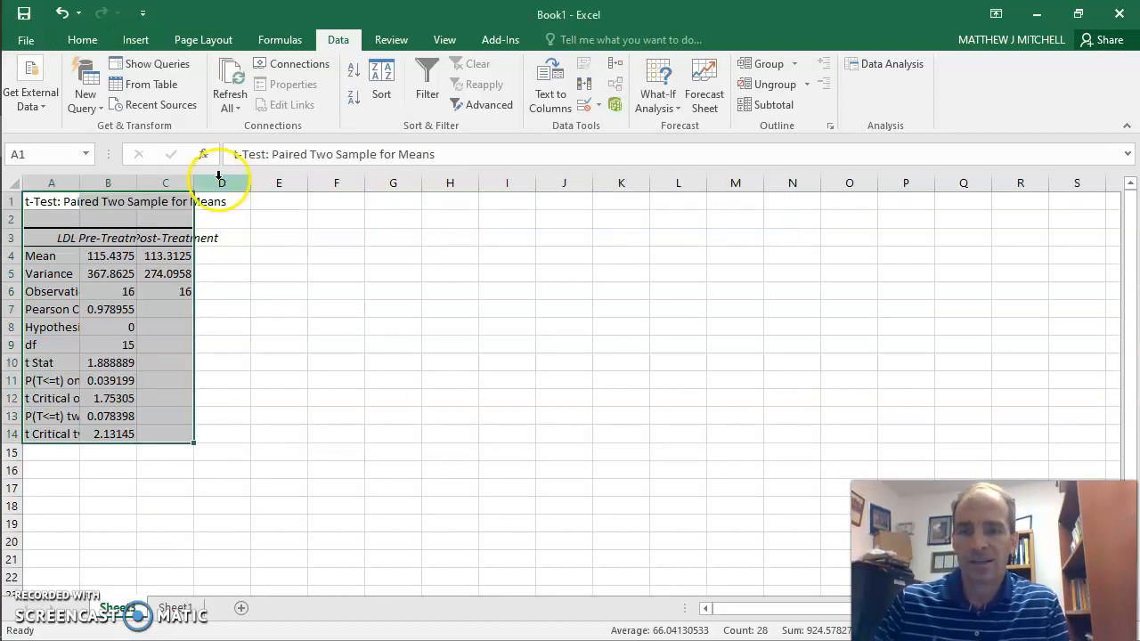
# Step: AutoFit the widths of columns A, B and C so the t-test output's labels and headings fit, and deselect the table
pyautogui.doubleClick(79, 183)
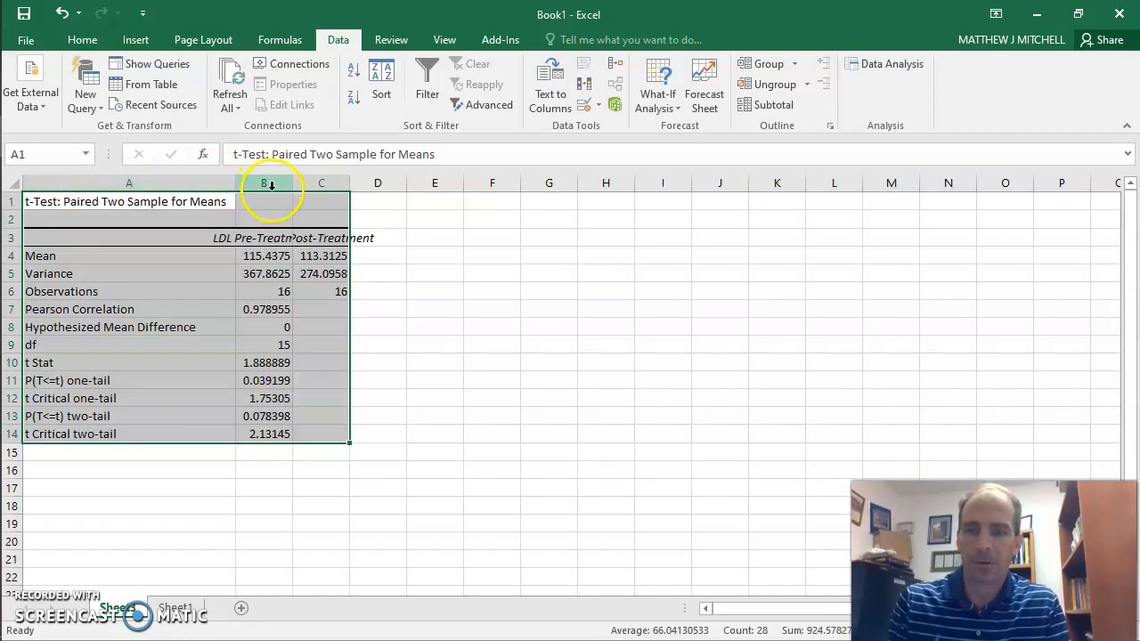
pyautogui.doubleClick(292, 182)
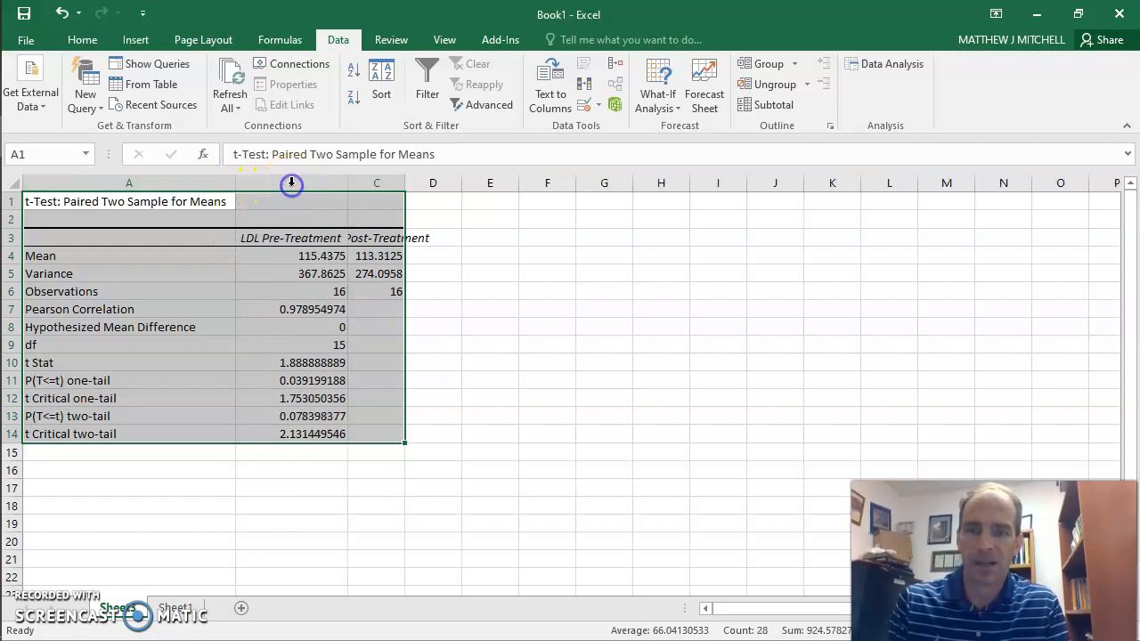
pyautogui.doubleClick(399, 188)
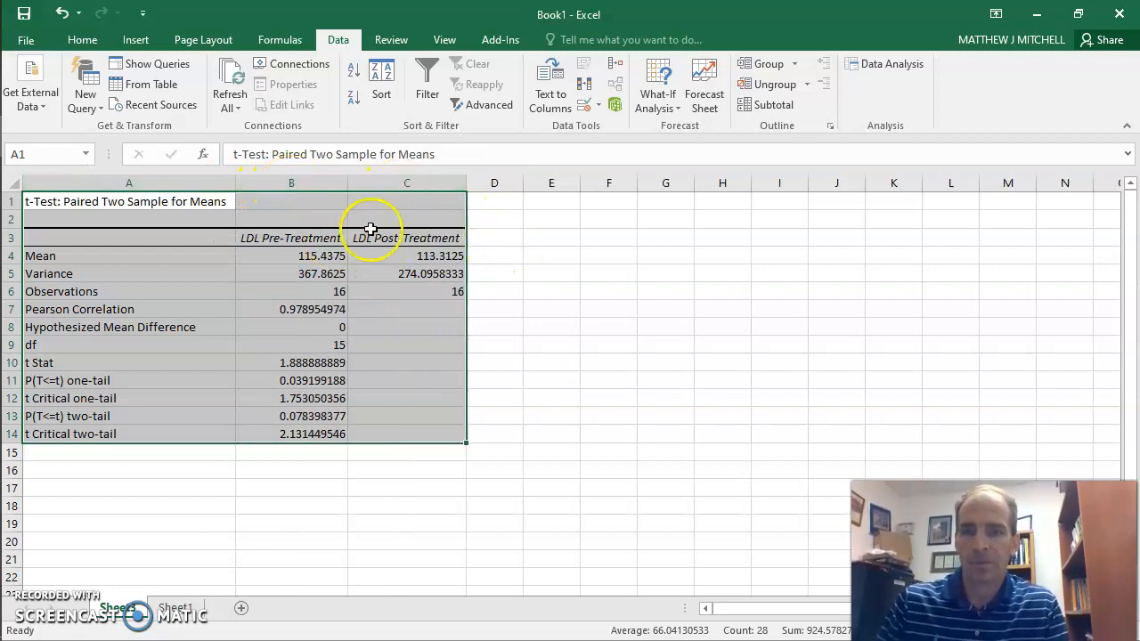
pyautogui.click(506, 223)
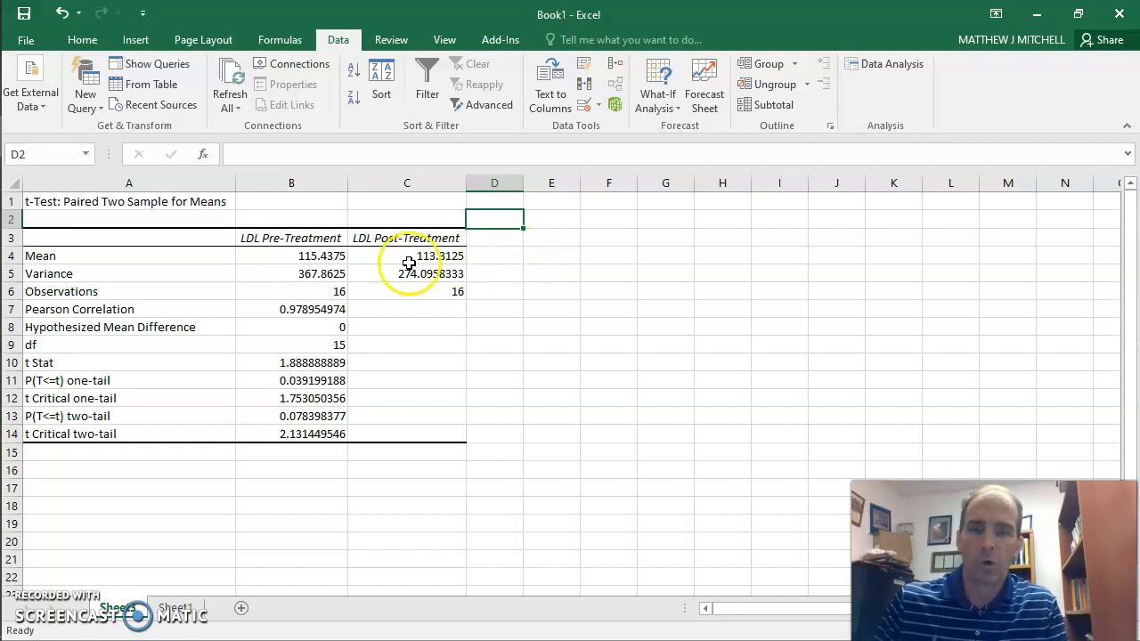
# Step: Examine the means, variance, observations, Pearson correlation and degrees of freedom in the paired t-test output
pyautogui.click(306, 259)
pyautogui.click(445, 256)
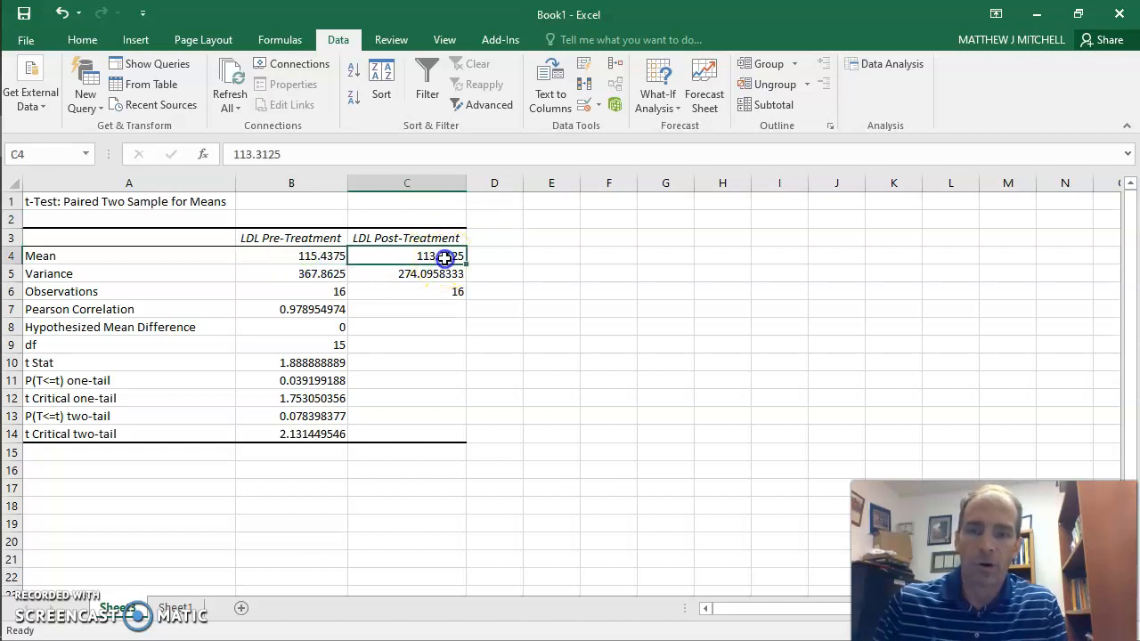
pyautogui.click(322, 274)
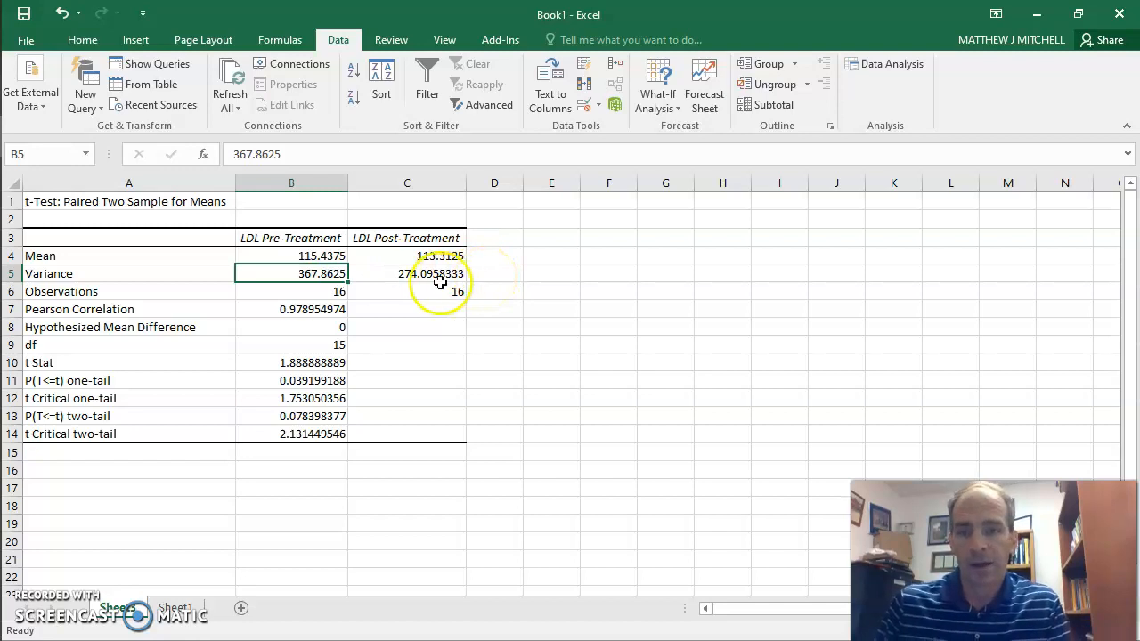
pyautogui.click(319, 291)
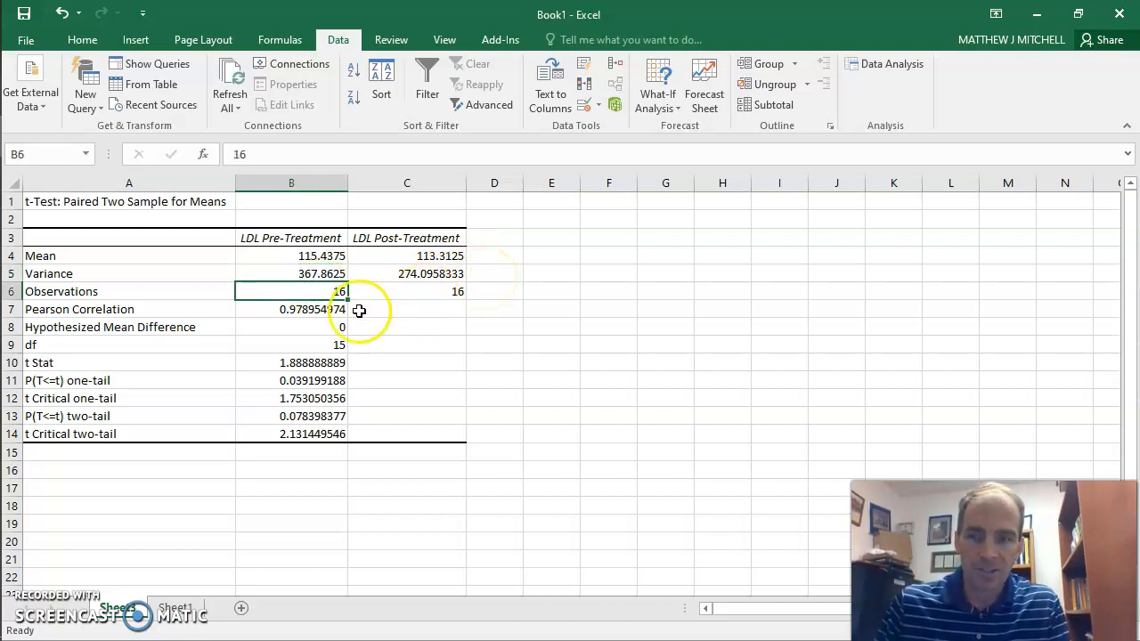
pyautogui.click(326, 312)
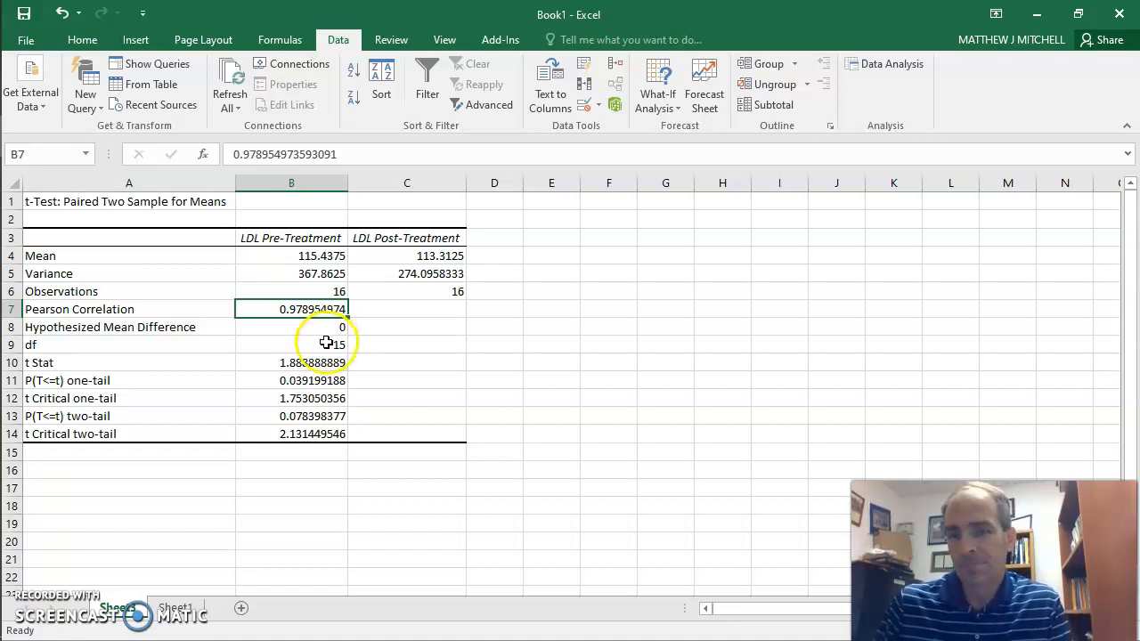
pyautogui.click(326, 344)
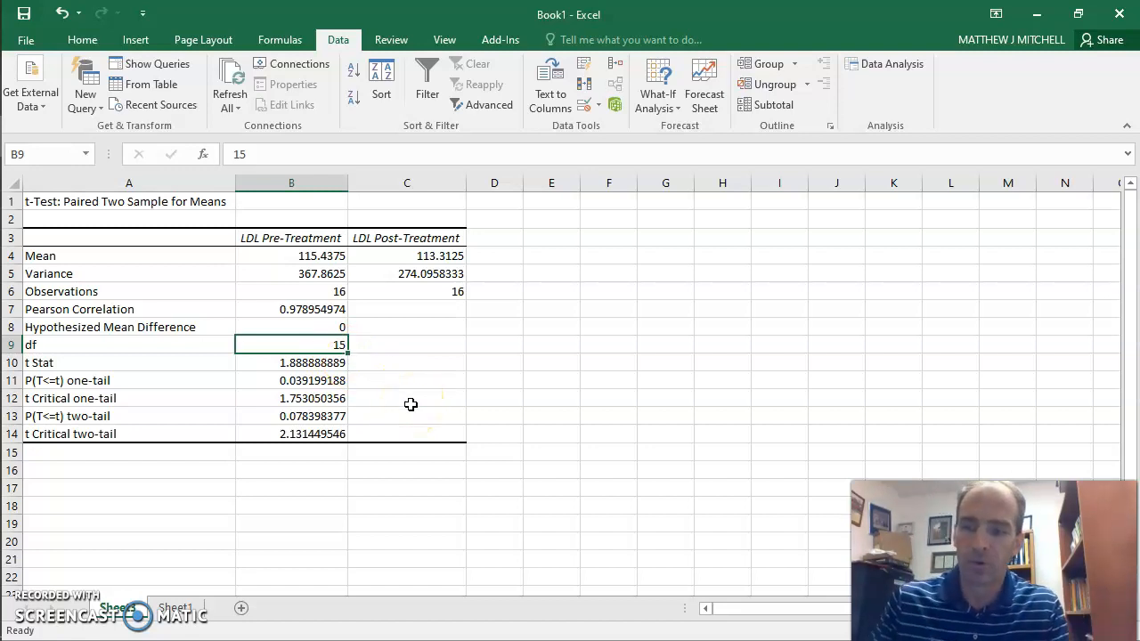
# Step: Make the two-tail P(T<=t) value in cell B13 bold and highlight it with a yellow fill
pyautogui.click(329, 417)
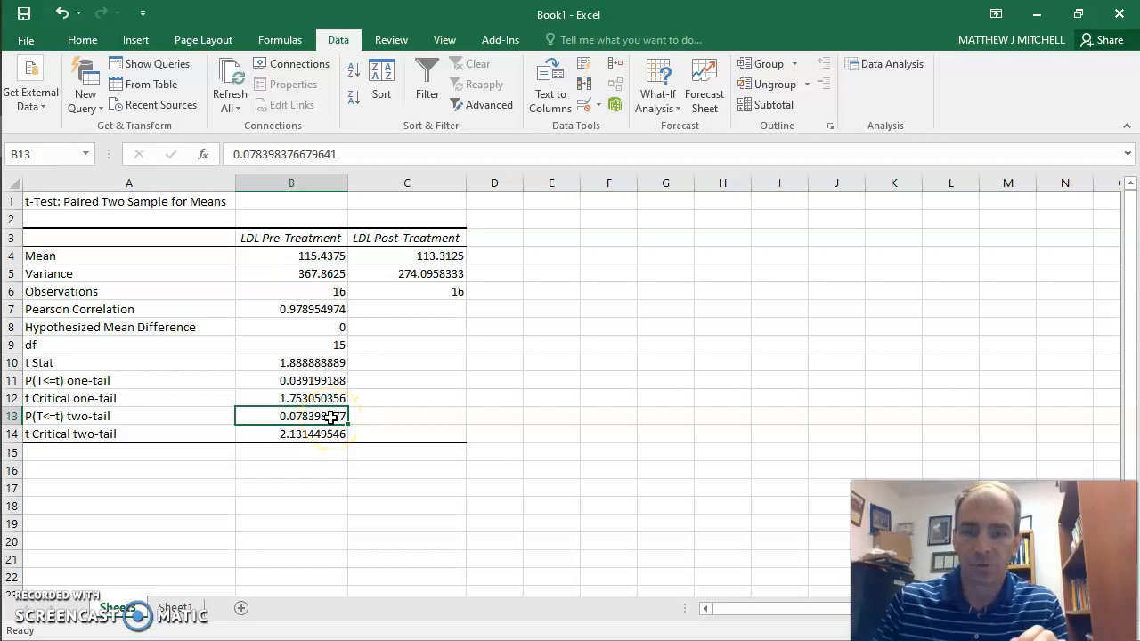
pyautogui.hotkey('ctrl', 'b')
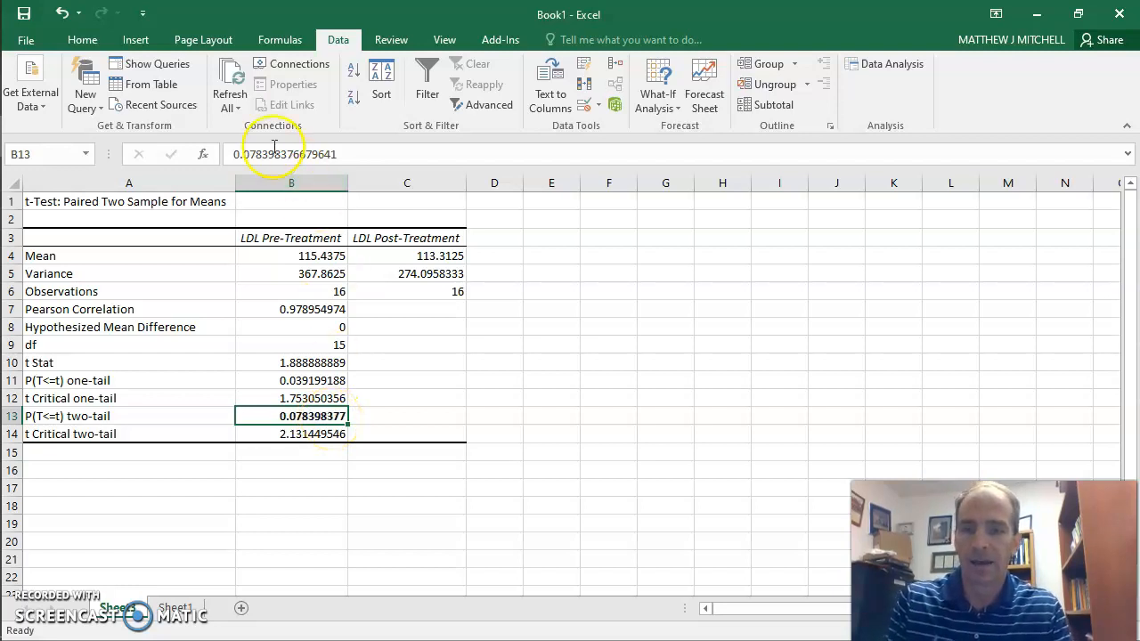
pyautogui.click(82, 40)
pyautogui.click(206, 98)
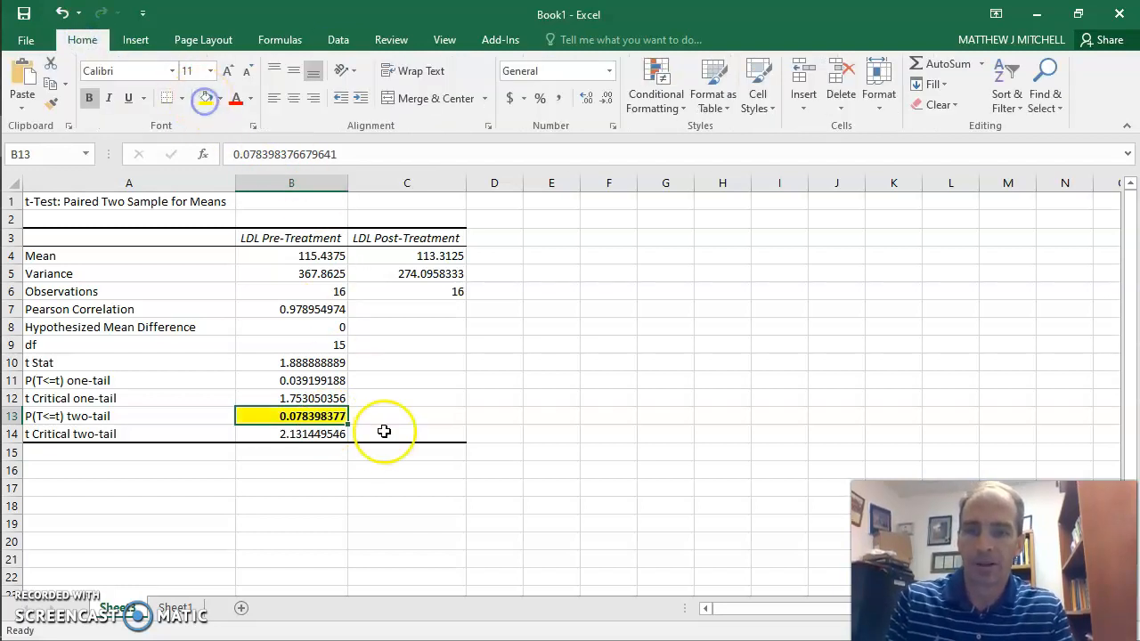